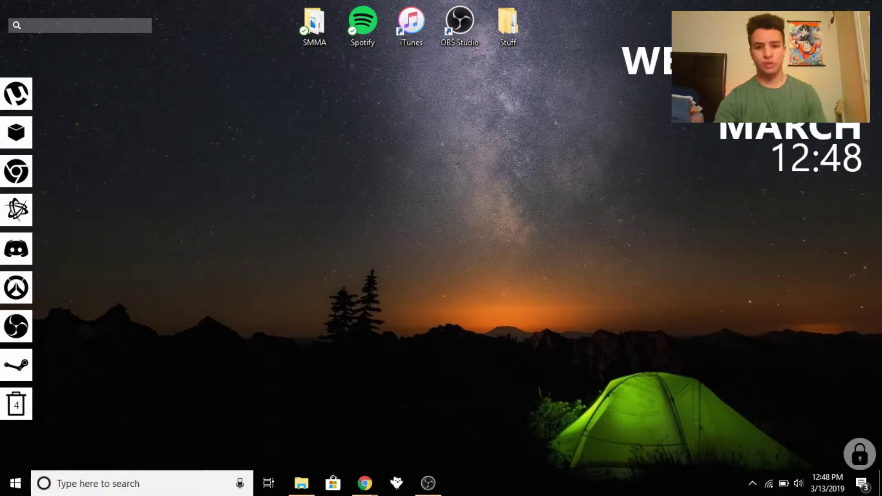
# Bring the Shopify developer platform page forward in Chrome and briefly select its tagline text
pyautogui.moveTo(364, 482)
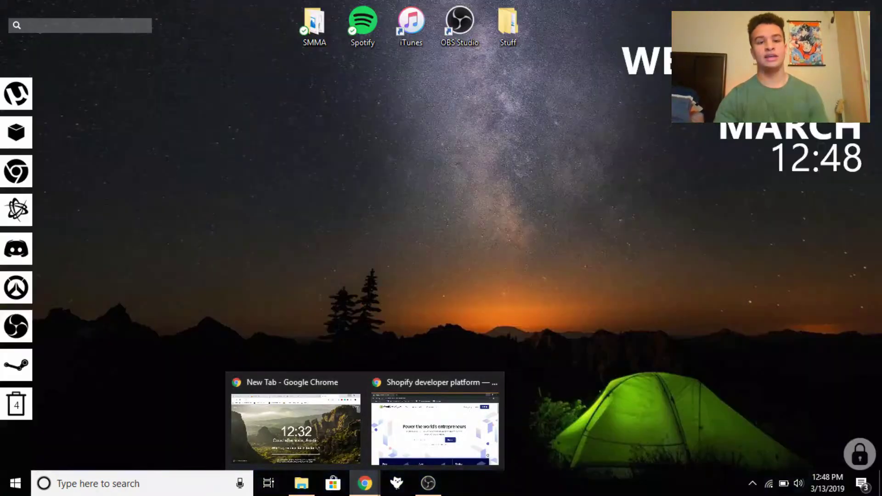
pyautogui.click(435, 427)
pyautogui.moveTo(243, 264); pyautogui.dragTo(449, 354)
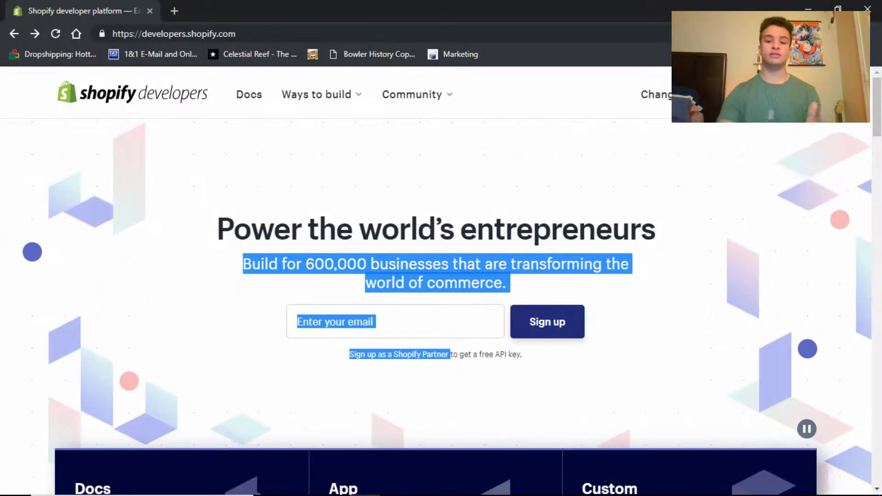
pyautogui.click(452, 367)
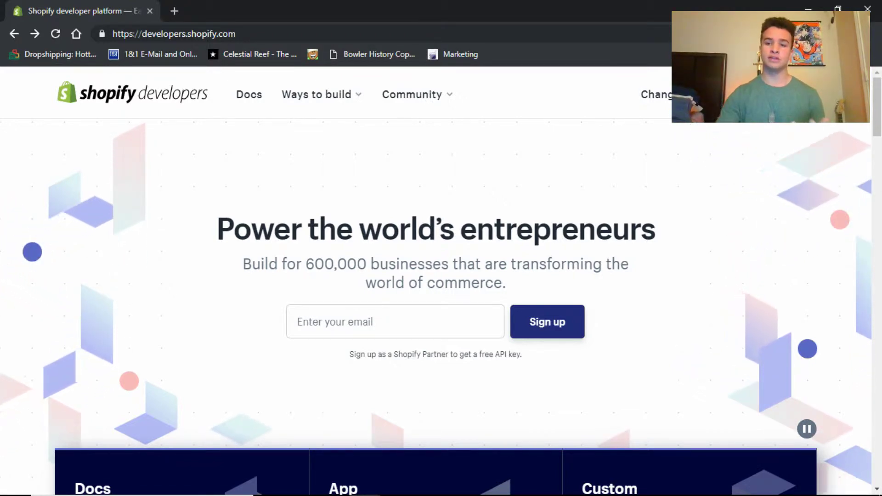
# Start Shopify Partner sign-up with the account email and autofill the first and last name
pyautogui.click(788, 95)
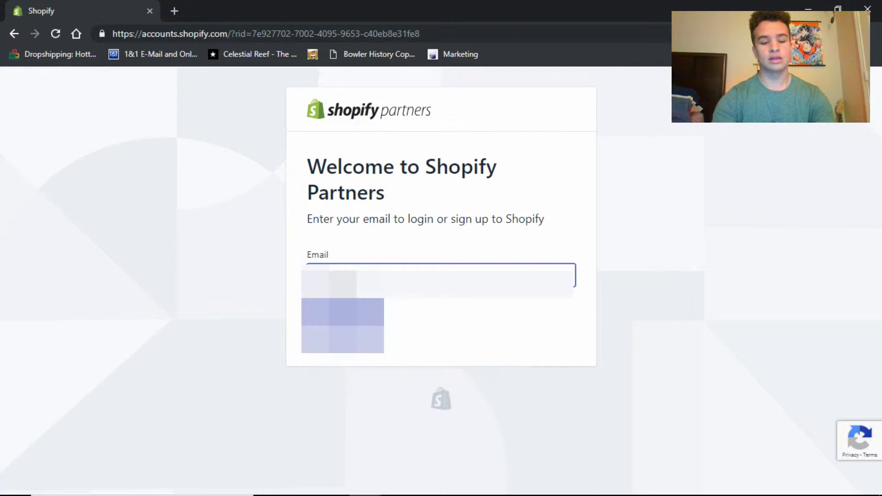
pyautogui.write('****')
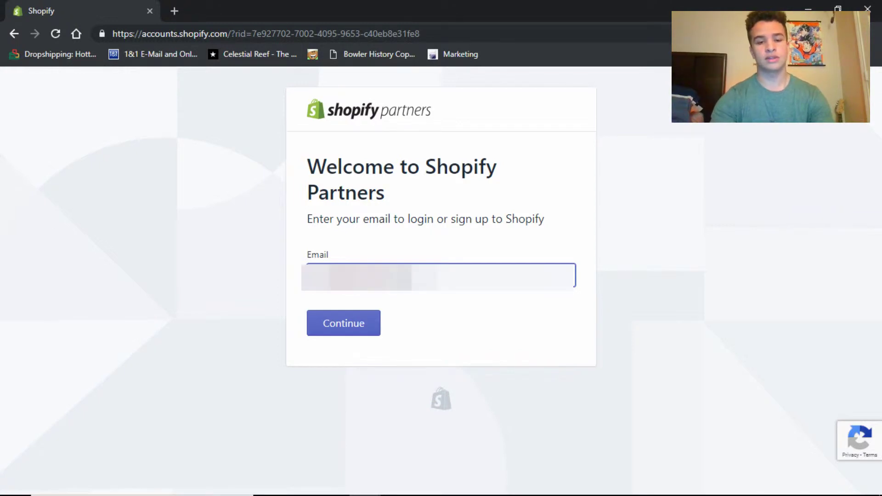
pyautogui.press('Return')
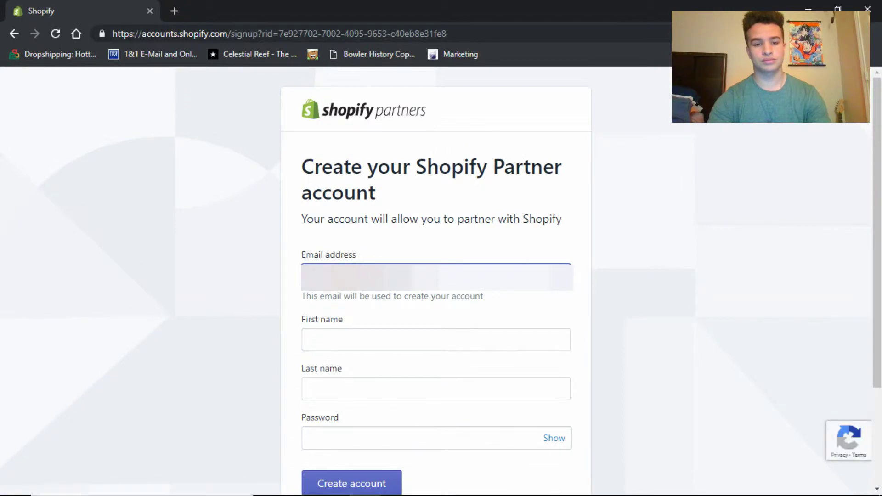
pyautogui.press('Tab')
pyautogui.press('Down')
pyautogui.press('Return')
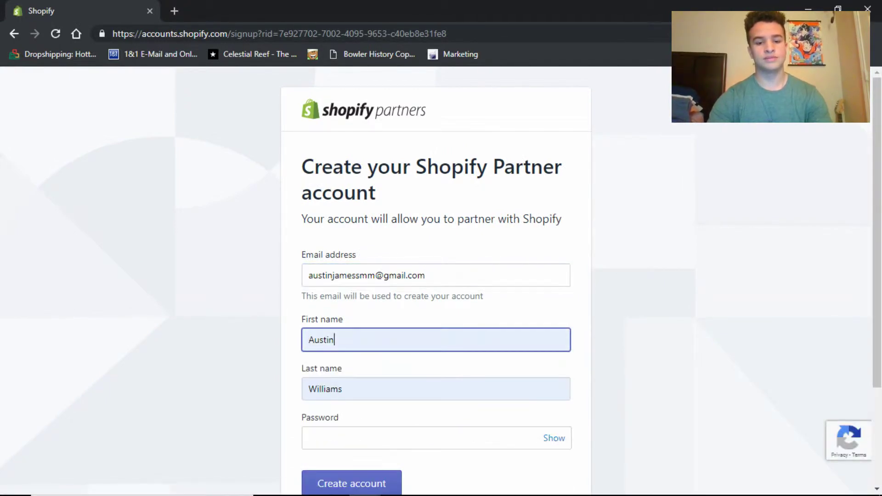
# Enter a strong account password and submit to create the Partner account
pyautogui.scroll(-3, 378, 495)
pyautogui.click(419, 319)
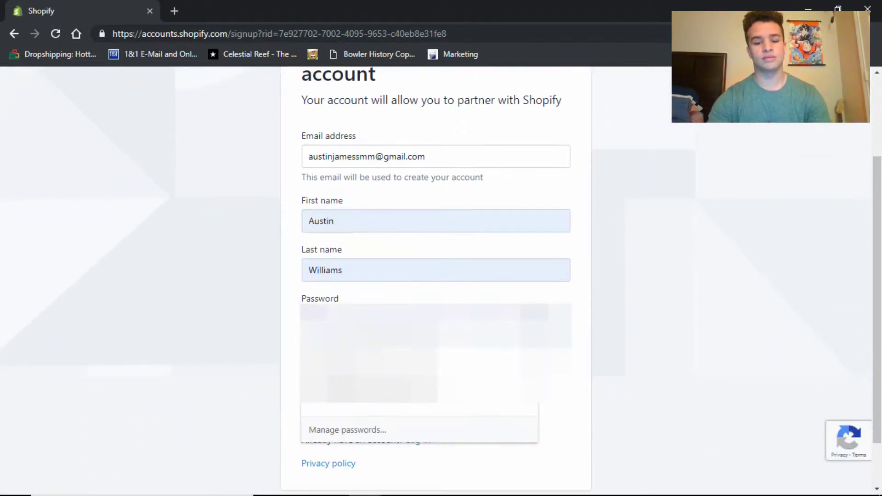
pyautogui.write('••••••••••')
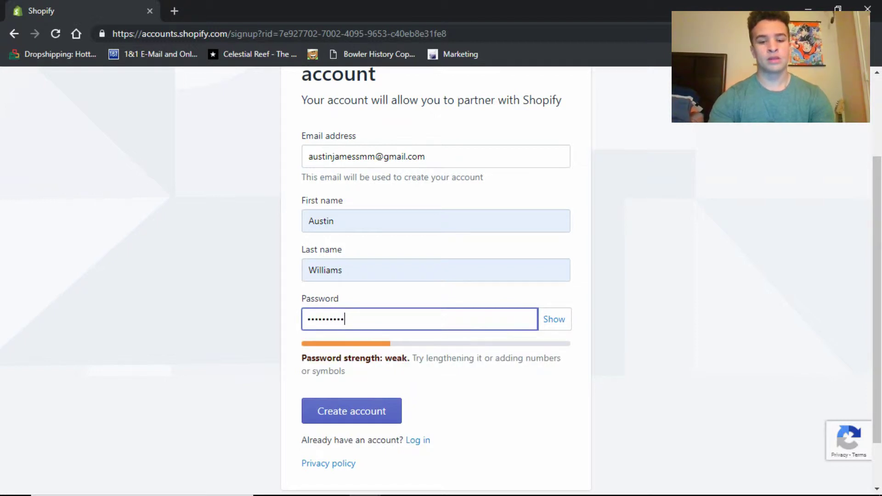
pyautogui.press('BackSpace')
pyautogui.press('BackSpace')
pyautogui.press('BackSpace')
pyautogui.press('BackSpace')
pyautogui.press('BackSpace')
pyautogui.press('BackSpace')
pyautogui.press('BackSpace')
pyautogui.press('BackSpace')
pyautogui.press('BackSpace')
pyautogui.press('BackSpace')
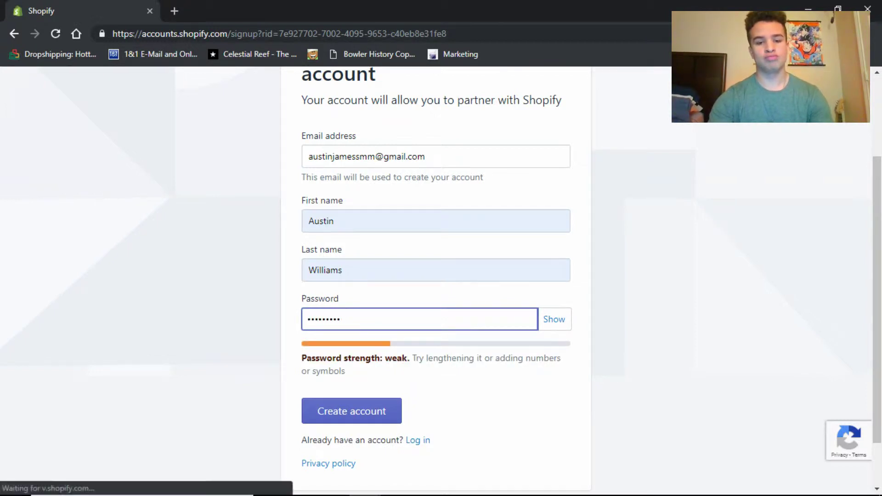
pyautogui.write('•••••••••••••')
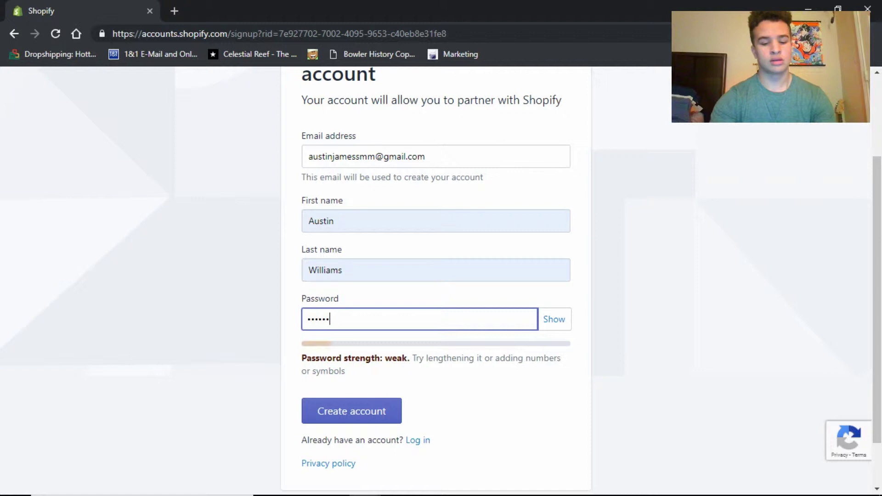
pyautogui.press('Return')
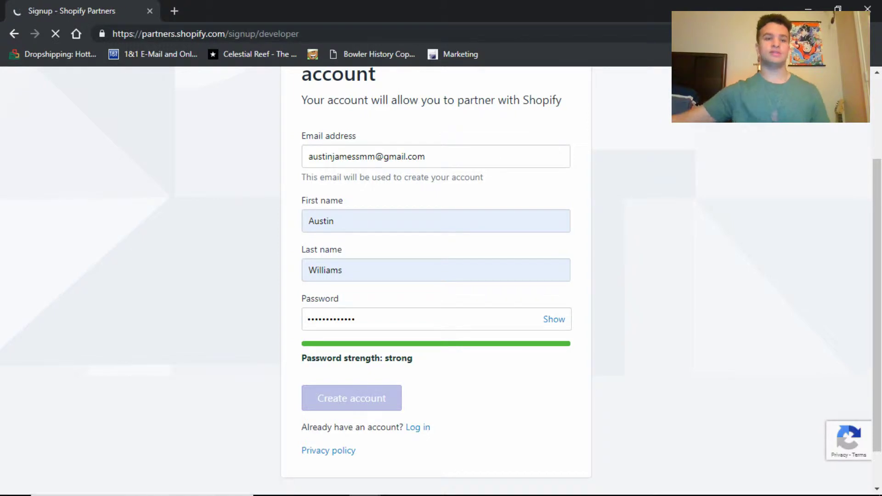
# Enter 'Ajwdropshipp' as the business name and autofill the city and address from saved details
pyautogui.scroll(-1, 435, 281)
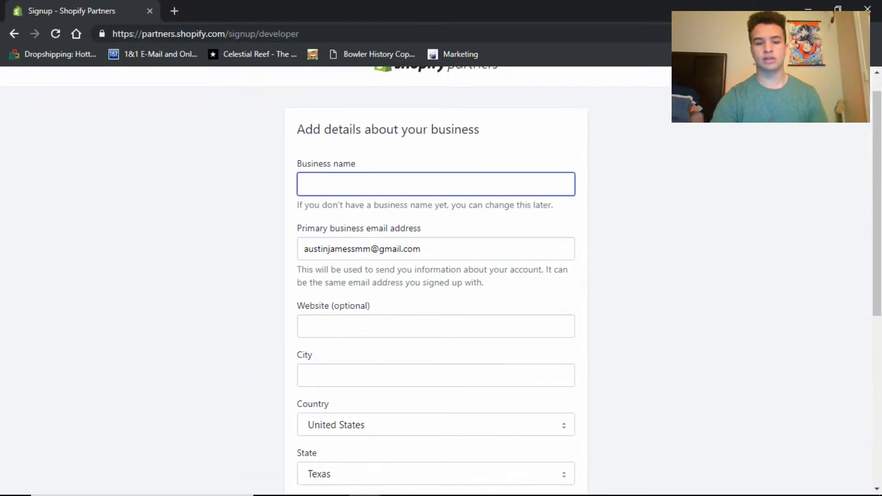
pyautogui.scroll(-3, 436, 275)
pyautogui.scroll(3, 435, 275)
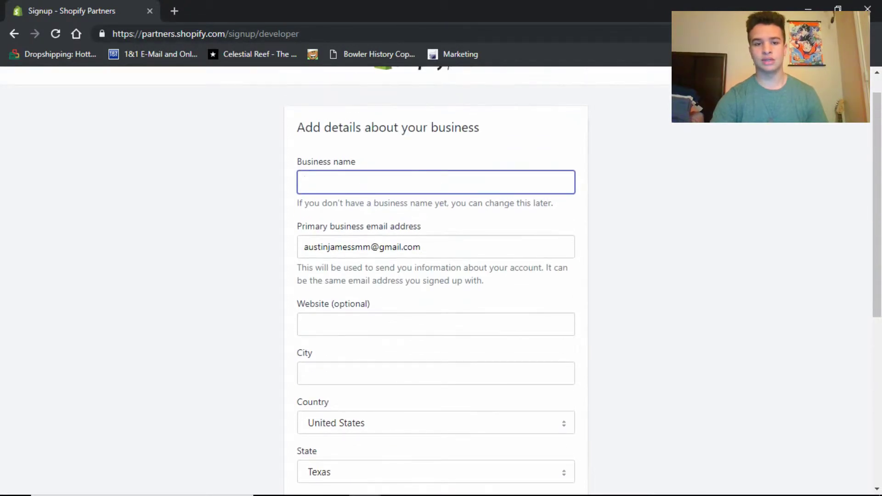
pyautogui.scroll(-2, 436, 275)
pyautogui.scroll(1, 435, 276)
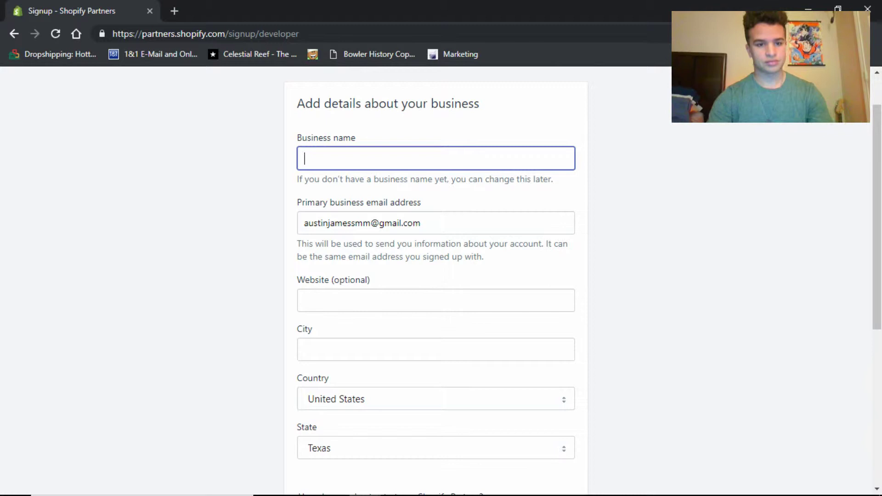
pyautogui.write('A')
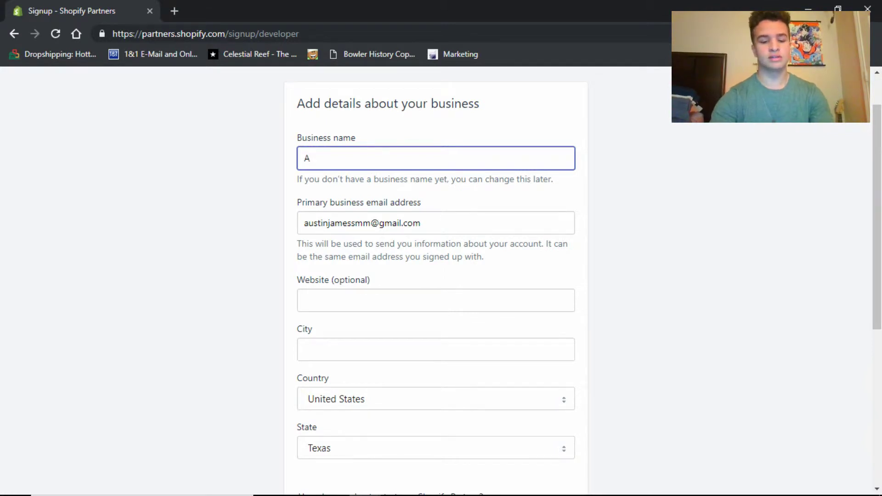
pyautogui.write('jwd')
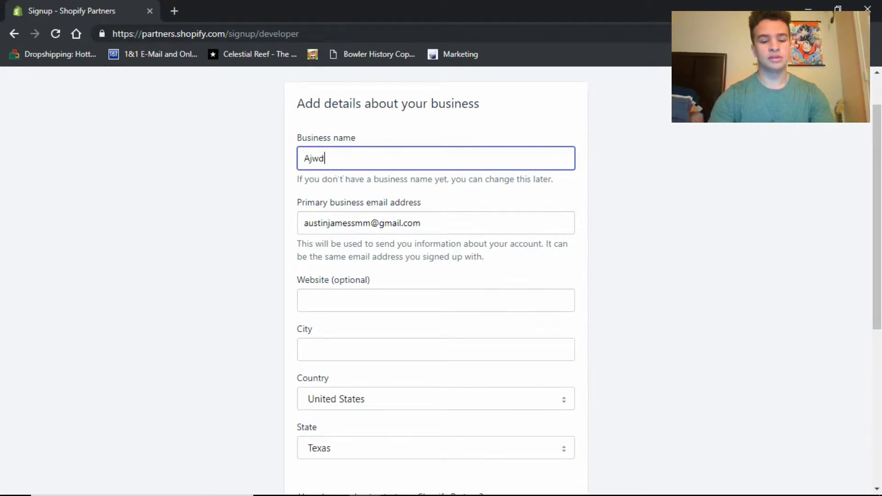
pyautogui.write('ropshipp')
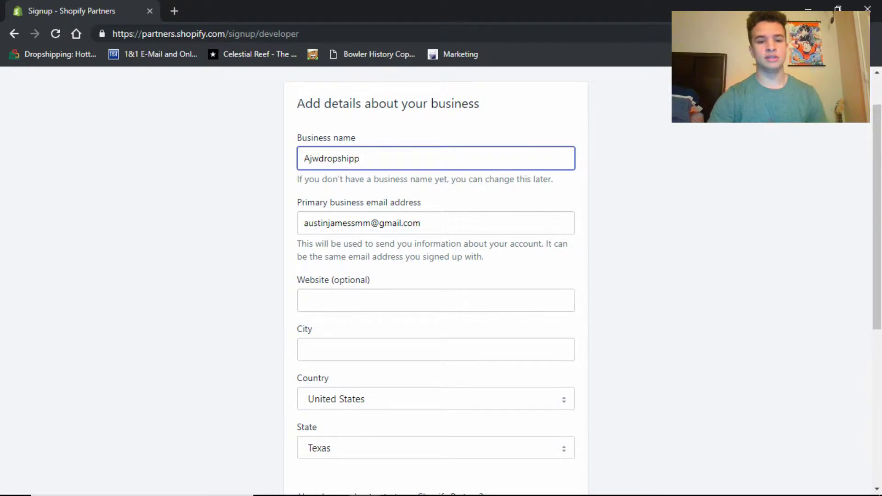
pyautogui.scroll(-3, 435, 276)
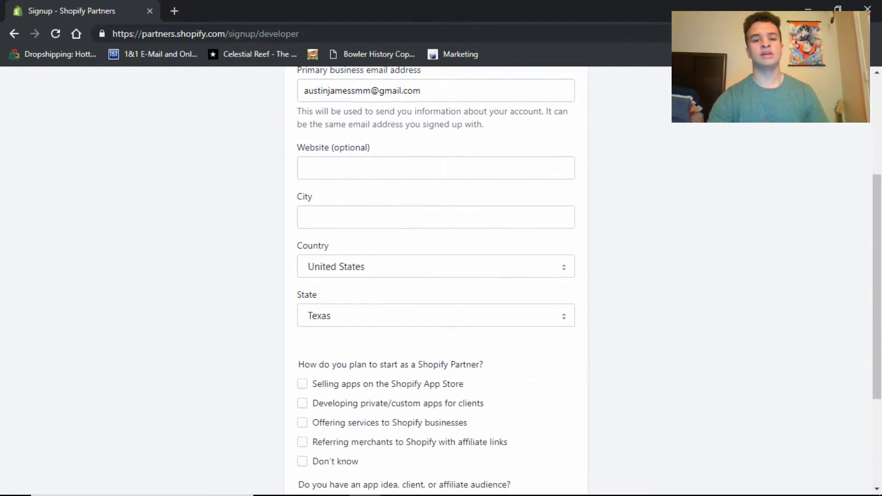
pyautogui.click(439, 218)
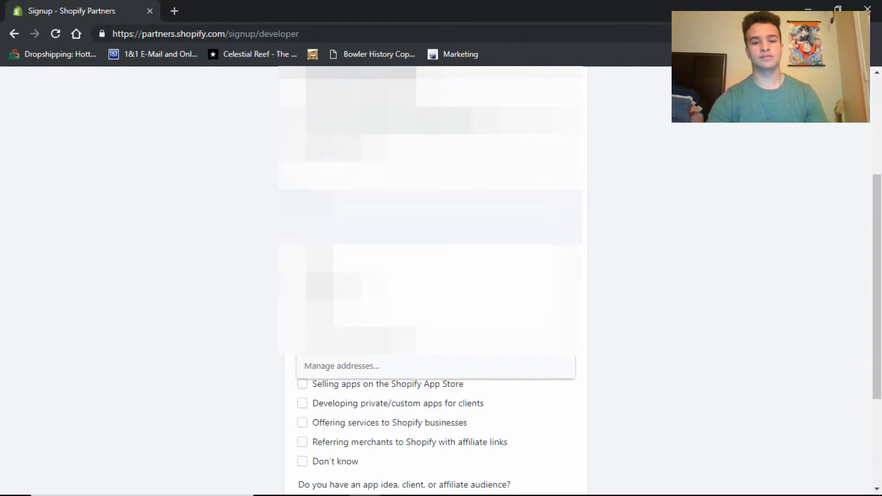
pyautogui.click(436, 245)
# Tick custom apps for clients and affiliate referrals, and answer Yes to having an audience
pyautogui.scroll(-3, 436, 276)
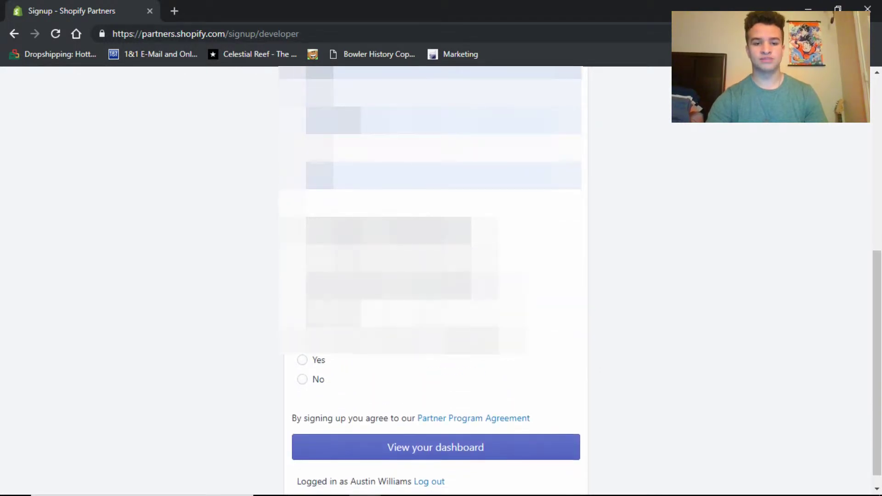
pyautogui.scroll(-1, 436, 276)
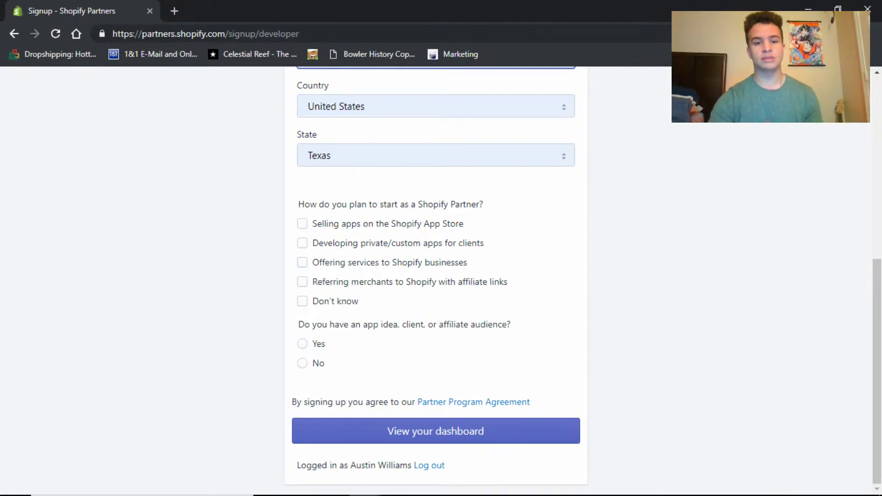
pyautogui.click(302, 243)
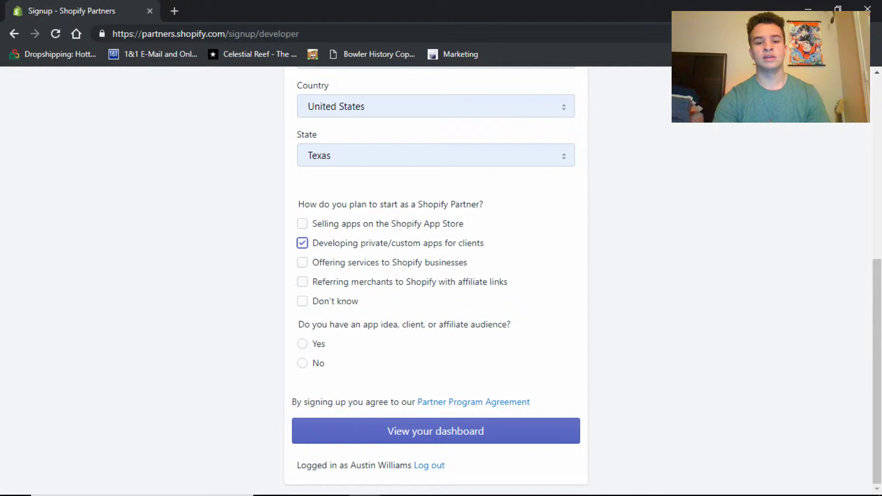
pyautogui.click(303, 282)
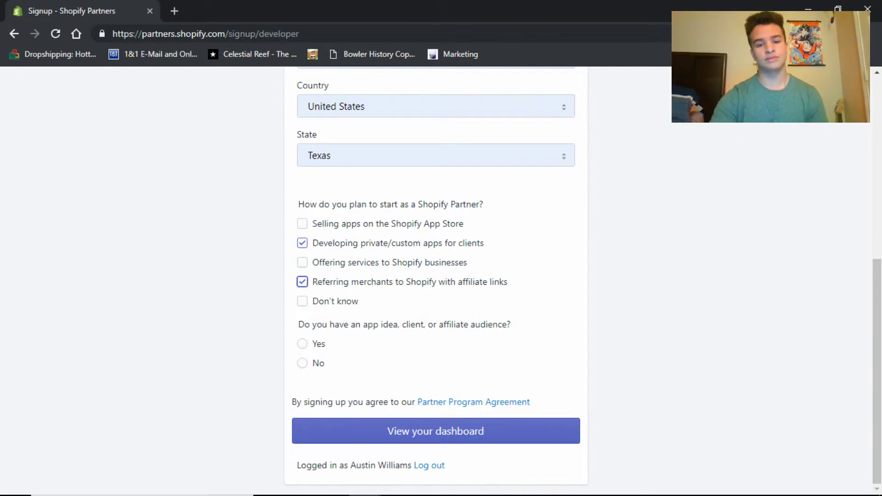
pyautogui.click(302, 343)
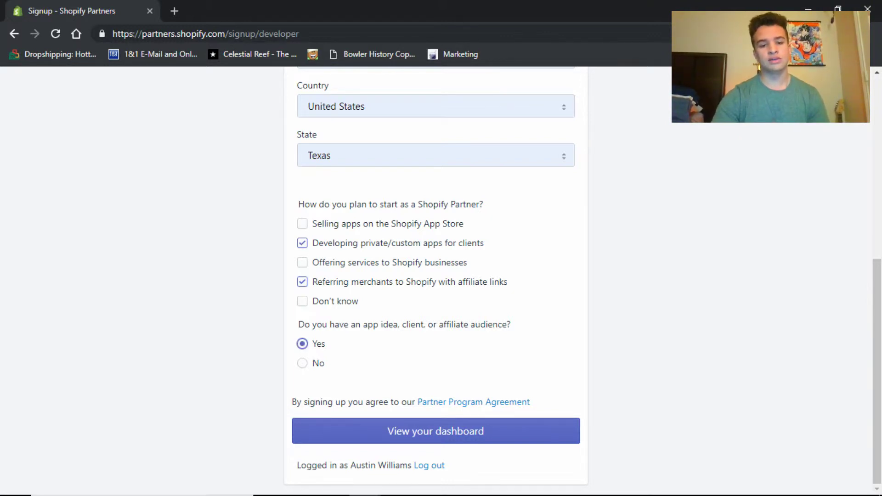
# Finish sign-up to reach the Get started dashboard and expand the build-apps-for-clients option
pyautogui.click(435, 431)
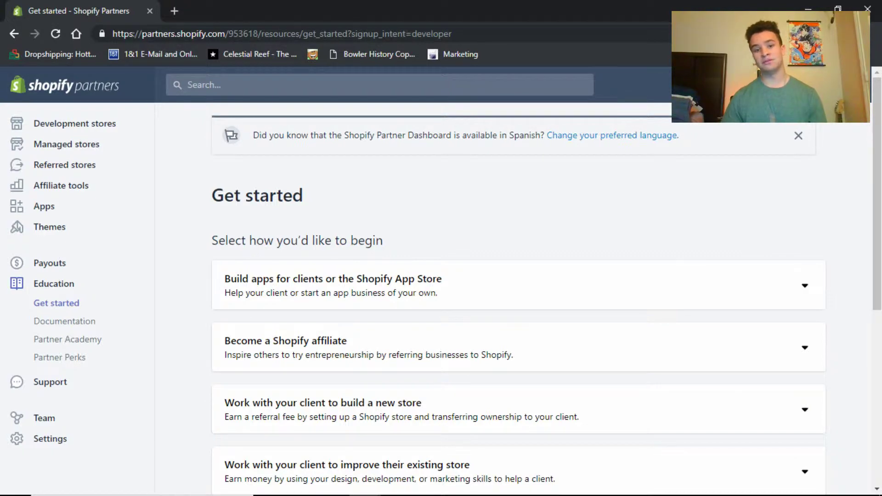
pyautogui.scroll(-1, 518, 298)
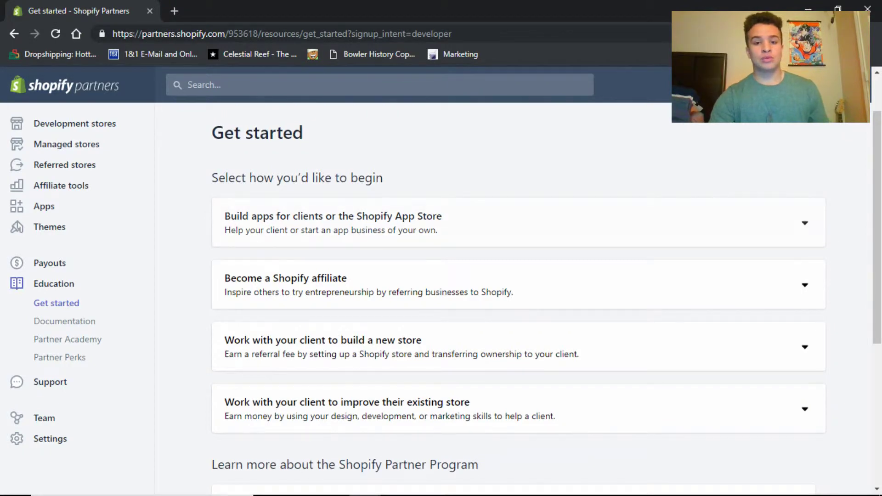
pyautogui.click(518, 223)
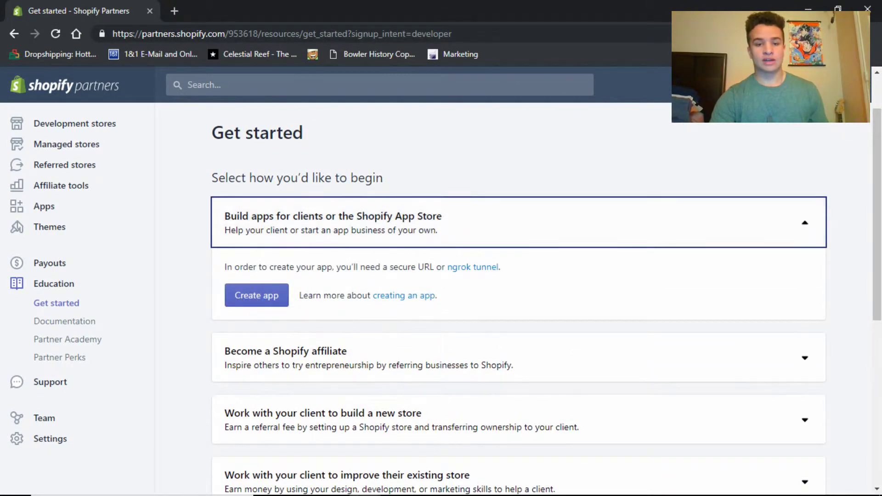
pyautogui.scroll(-1, 256, 232)
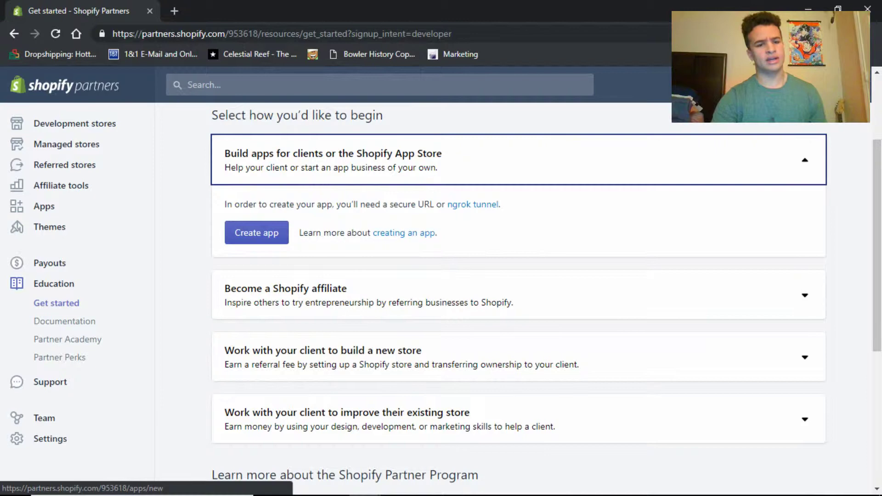
pyautogui.scroll(-1, 207, 230)
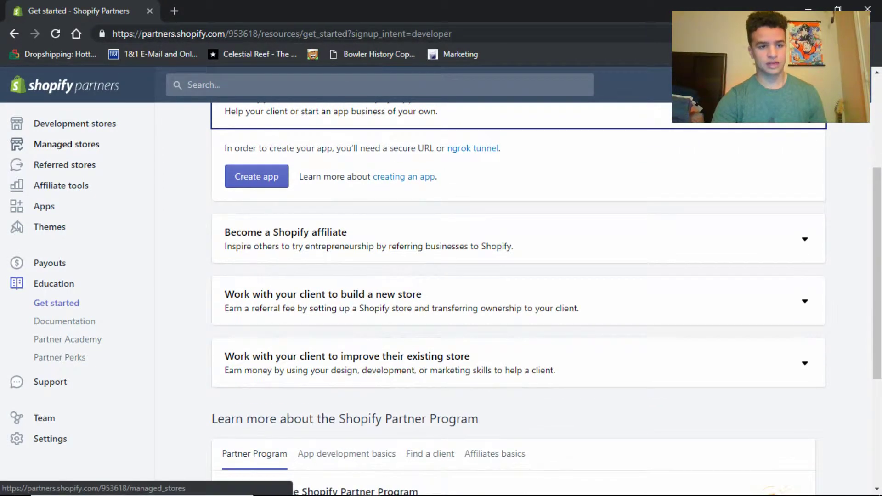
# Go from Managed stores to Development stores and start a new development store
pyautogui.click(69, 144)
pyautogui.click(74, 123)
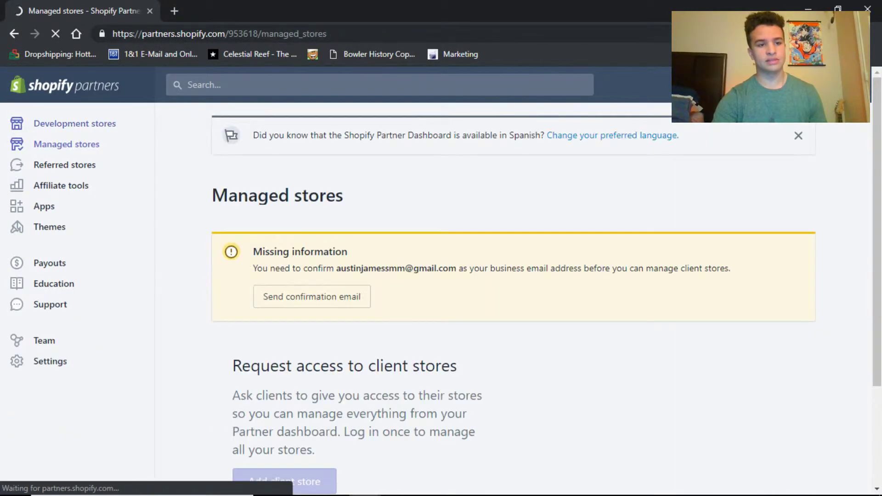
pyautogui.scroll(-2, 441, 276)
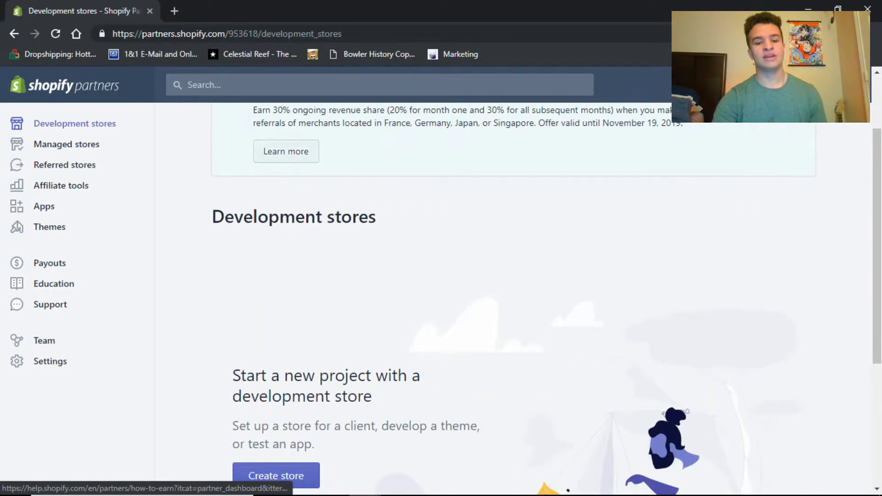
pyautogui.scroll(-3, 441, 275)
pyautogui.scroll(1, 441, 276)
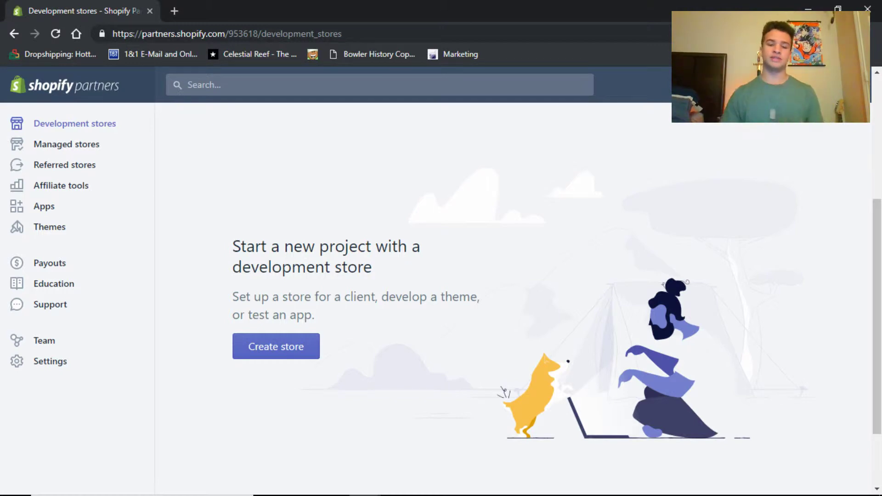
pyautogui.click(276, 346)
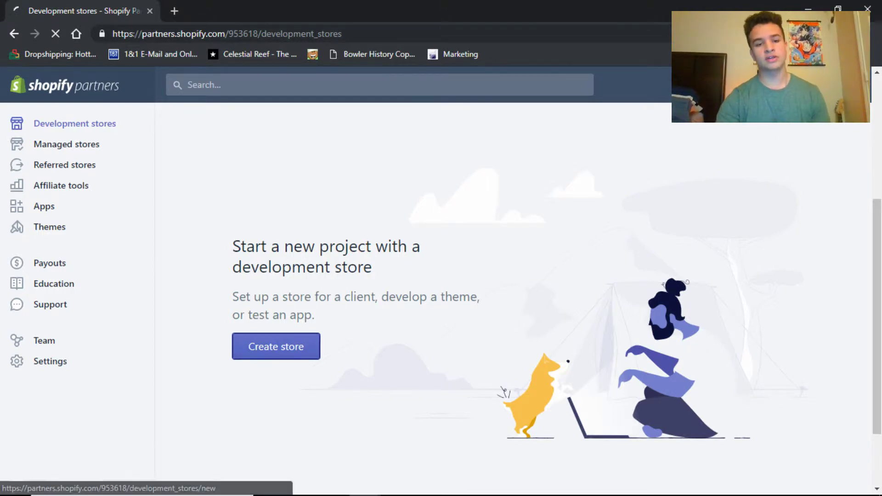
# Name the new development store 'Ajwdropshipp'
pyautogui.scroll(-3, 441, 285)
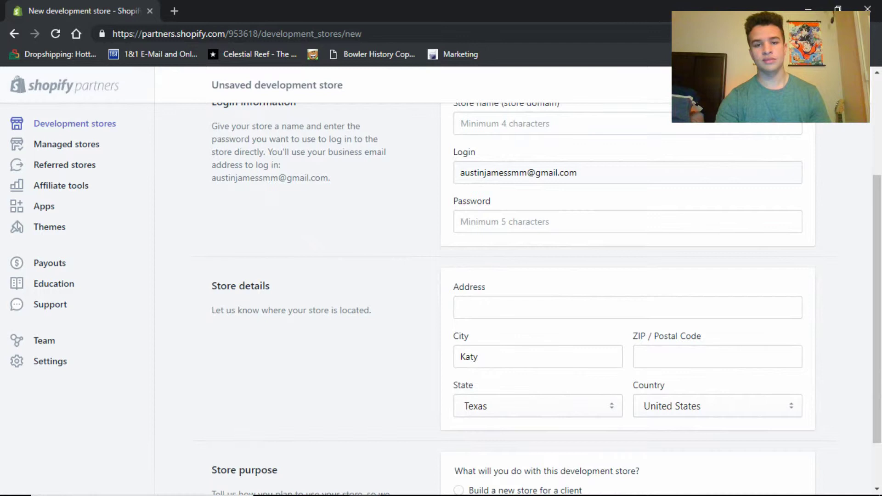
pyautogui.scroll(1, 627, 285)
pyautogui.click(627, 165)
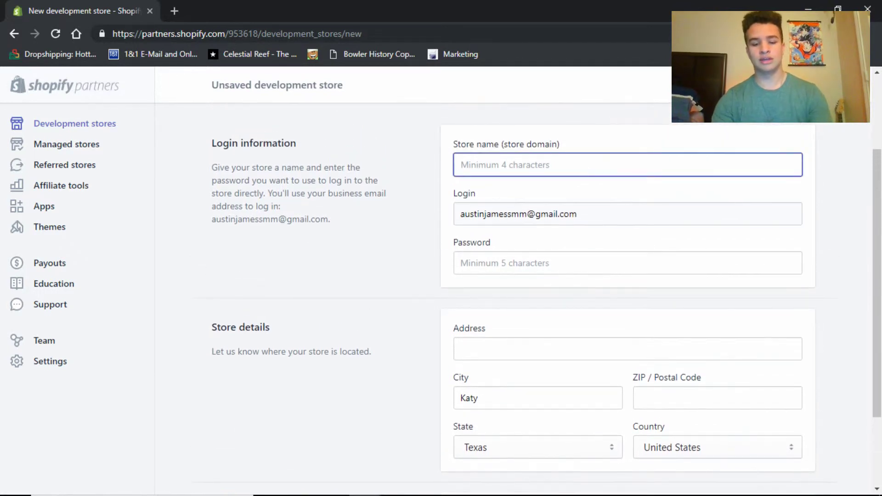
pyautogui.write('Ajw')
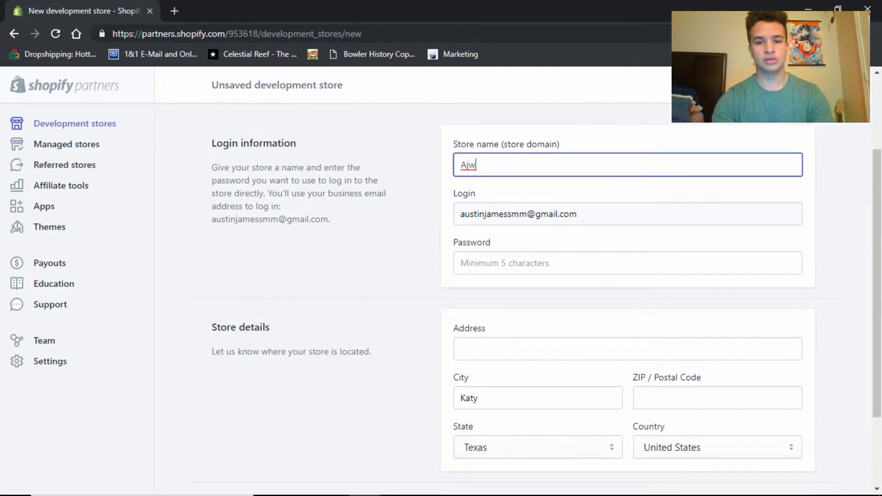
pyautogui.press('BackSpace')
pyautogui.write('wd')
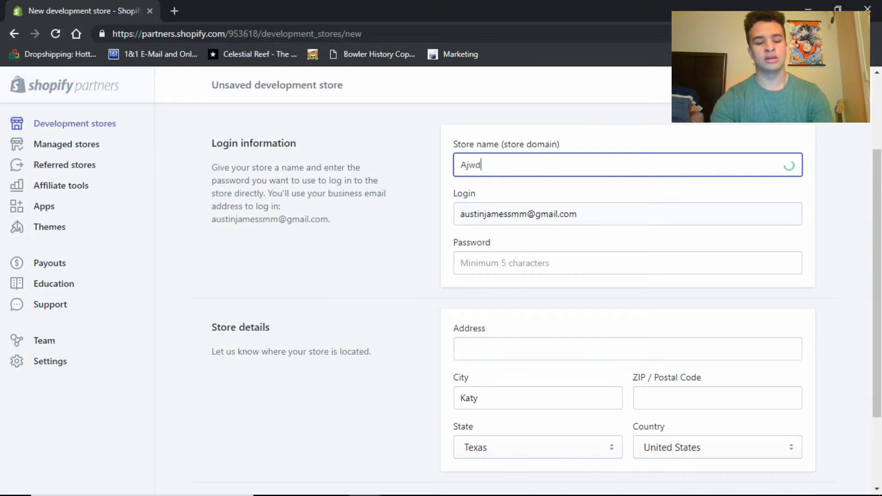
pyautogui.write('ropshipp')
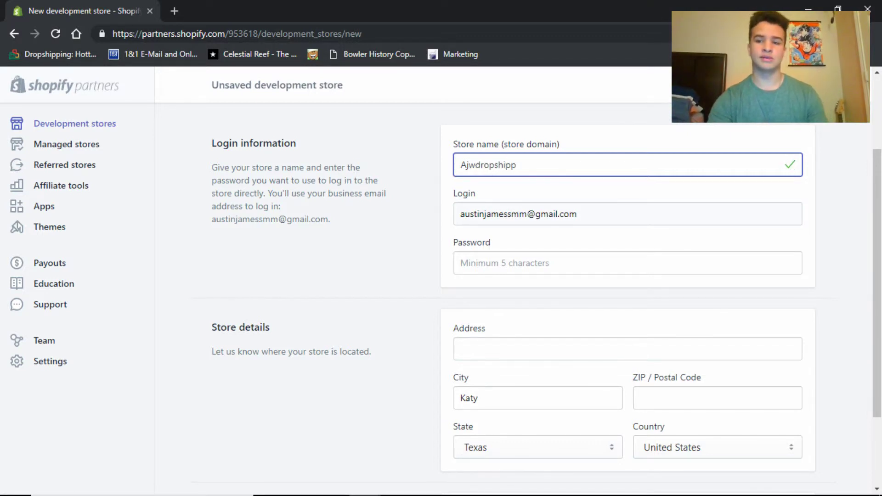
pyautogui.press('Tab')
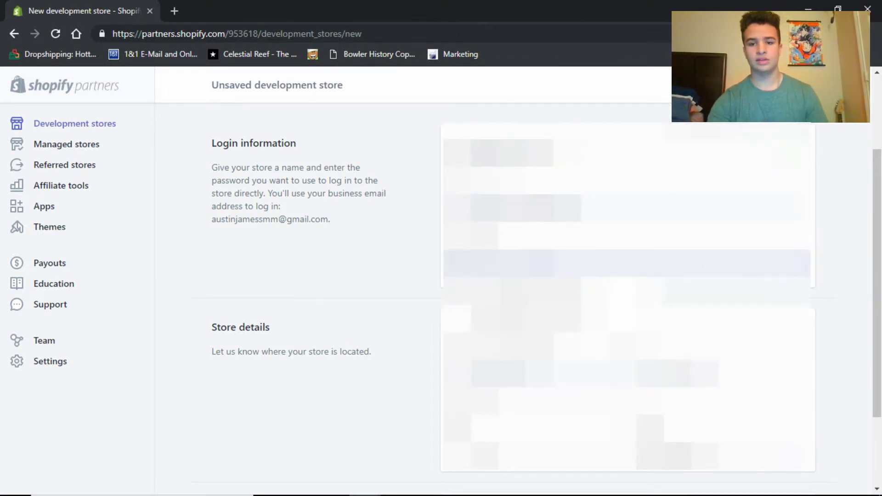
pyautogui.press('Tab')
# Autofill the store address and login password, then save to create the store
pyautogui.scroll(-2, 524, 298)
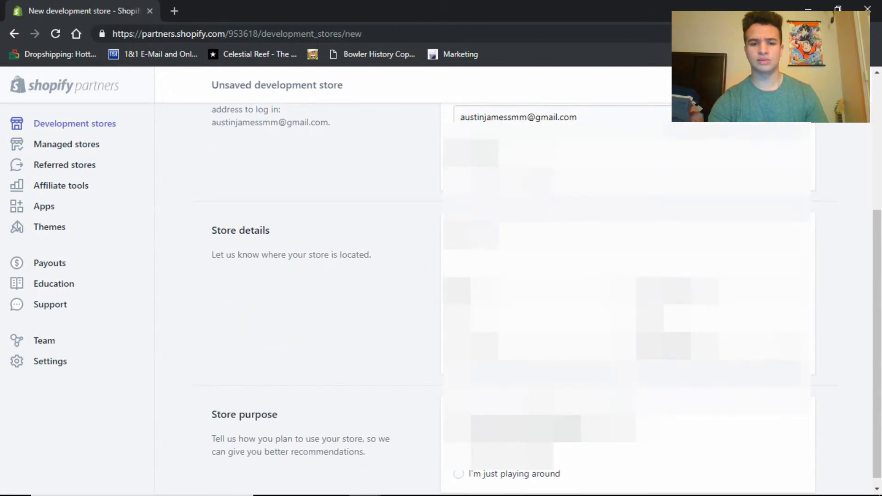
pyautogui.click(533, 256)
pyautogui.click(524, 287)
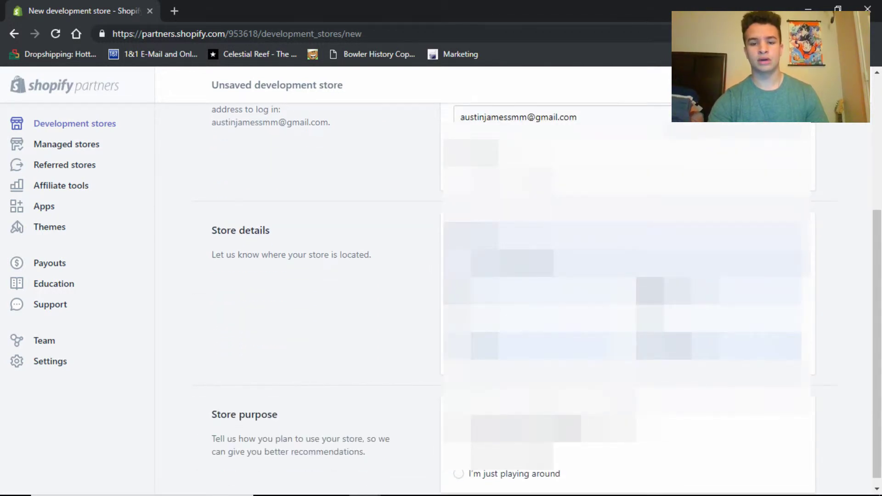
pyautogui.scroll(-1, 524, 299)
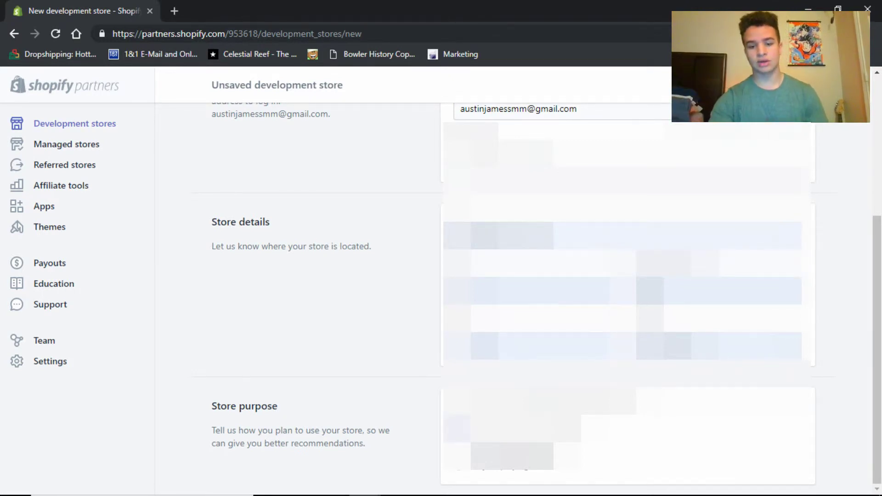
pyautogui.scroll(1, 523, 298)
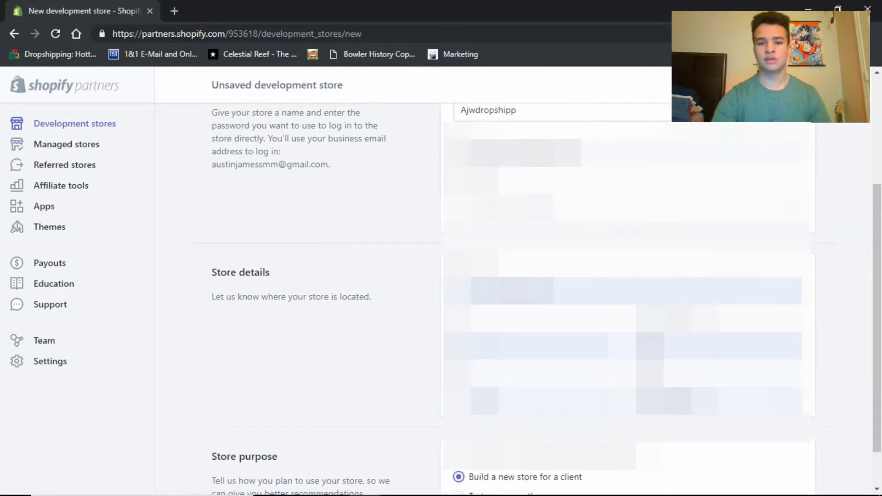
pyautogui.click(542, 208)
pyautogui.click(542, 248)
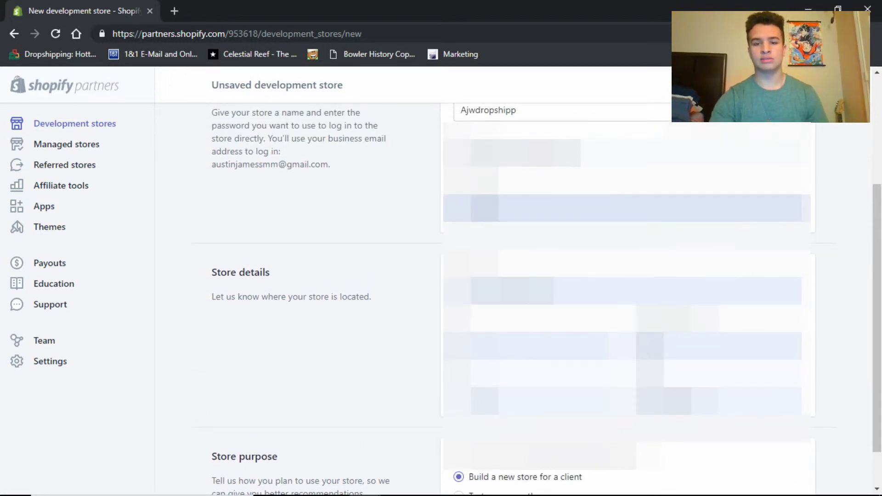
pyautogui.click(799, 85)
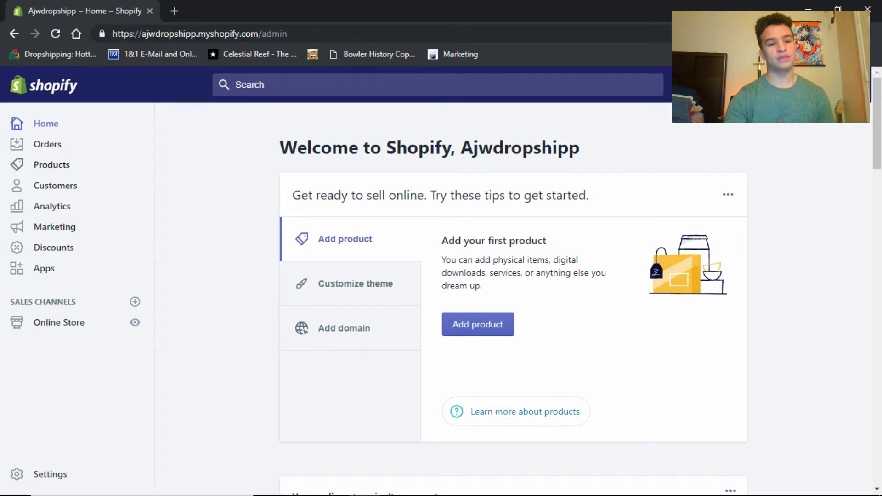
# Open the empty Orders page in the Ajwdropshipp store admin
pyautogui.click(47, 144)
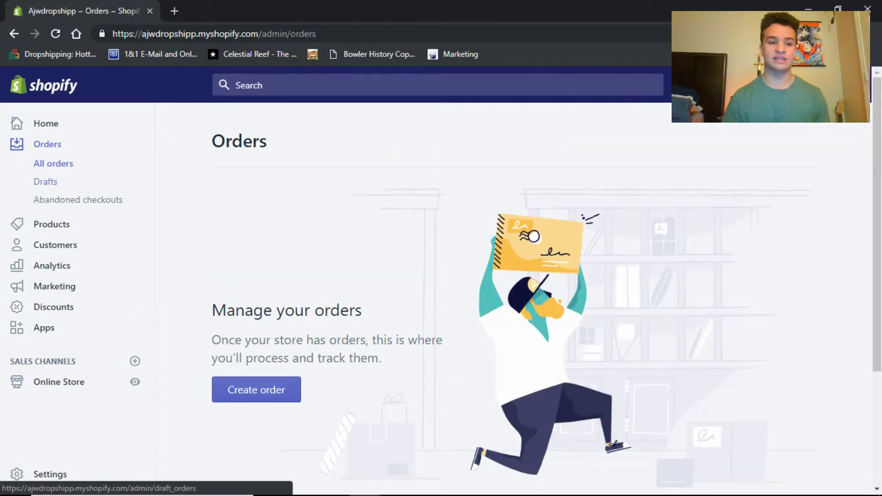
# Go to Online Store > Themes and scroll through the themes, with Debut current
pyautogui.click(44, 327)
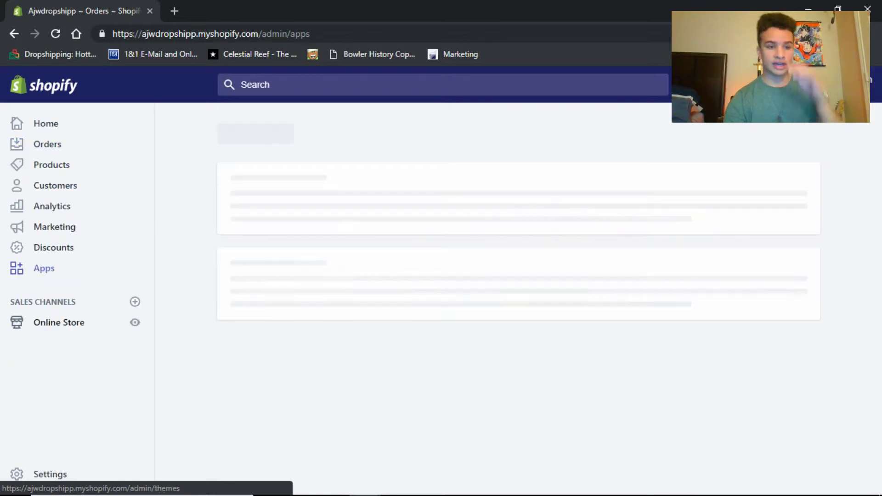
pyautogui.click(59, 322)
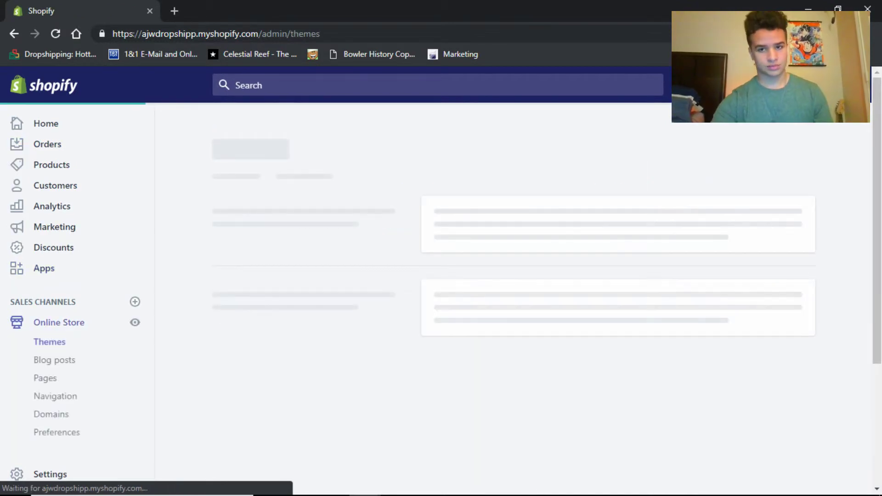
pyautogui.scroll(-3, 505, 298)
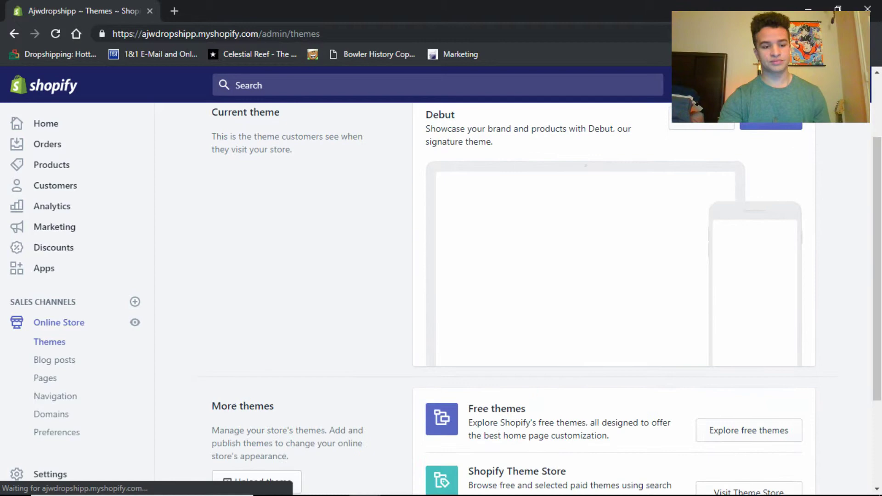
pyautogui.scroll(3, 505, 299)
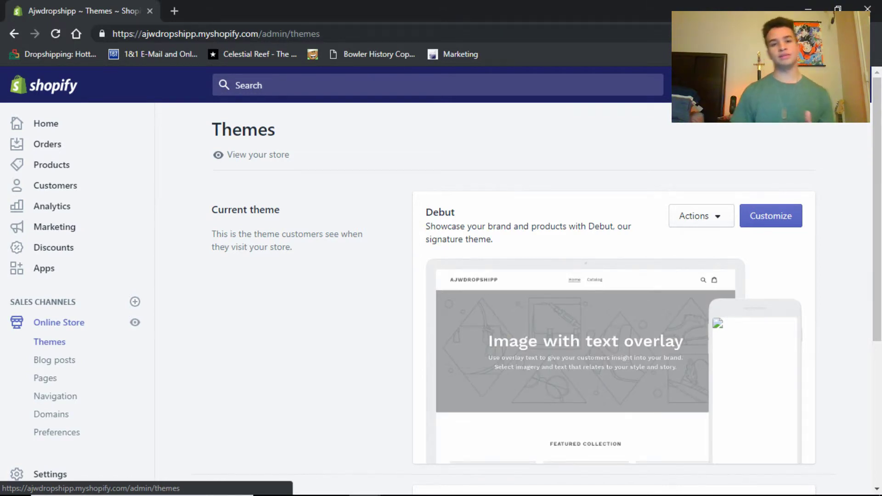
pyautogui.scroll(-2, 506, 298)
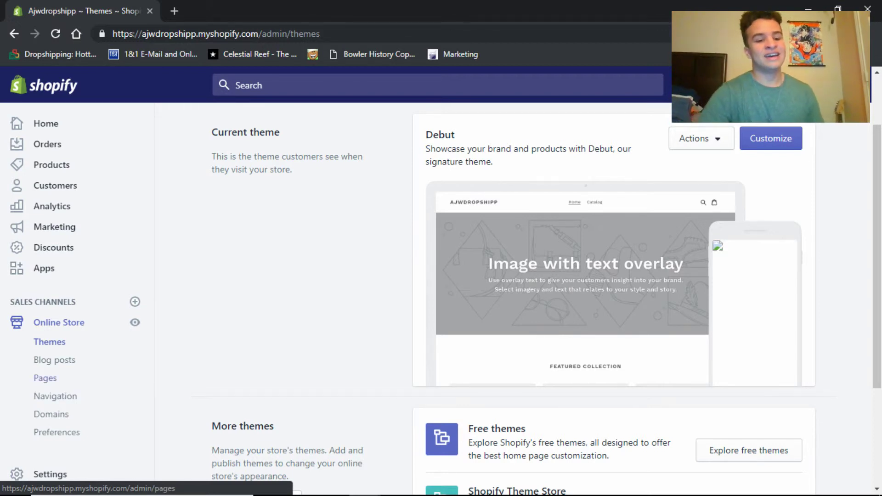
pyautogui.scroll(-3, 614, 299)
pyautogui.scroll(3, 614, 298)
pyautogui.scroll(2, 614, 299)
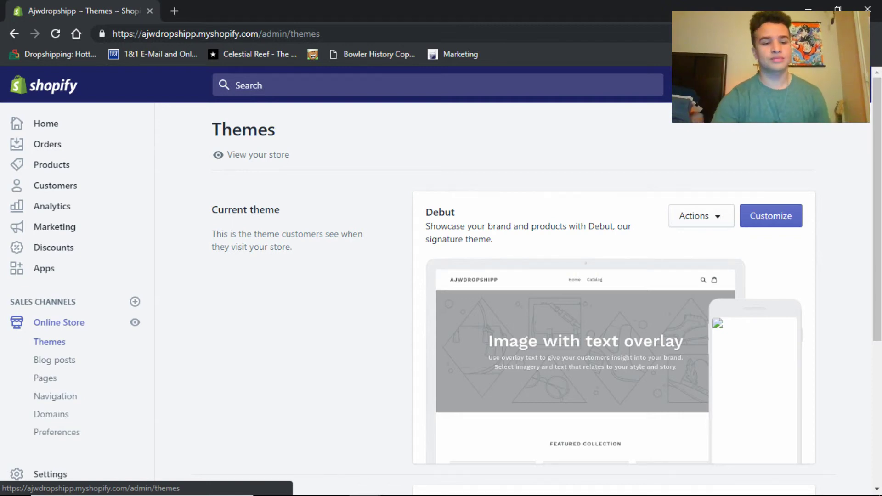
pyautogui.scroll(-2, 546, 284)
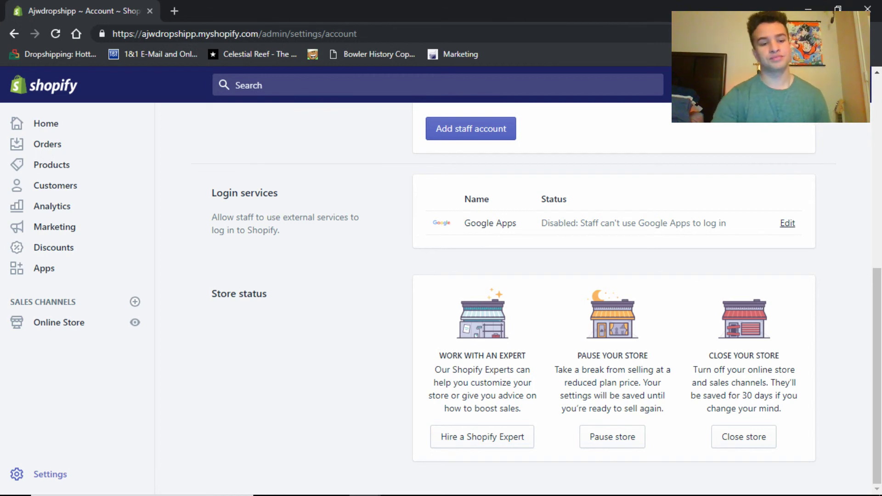
# Scroll to the top of Account settings, minimise Chrome and bring up OBS Studio
pyautogui.scroll(10, 519, 299)
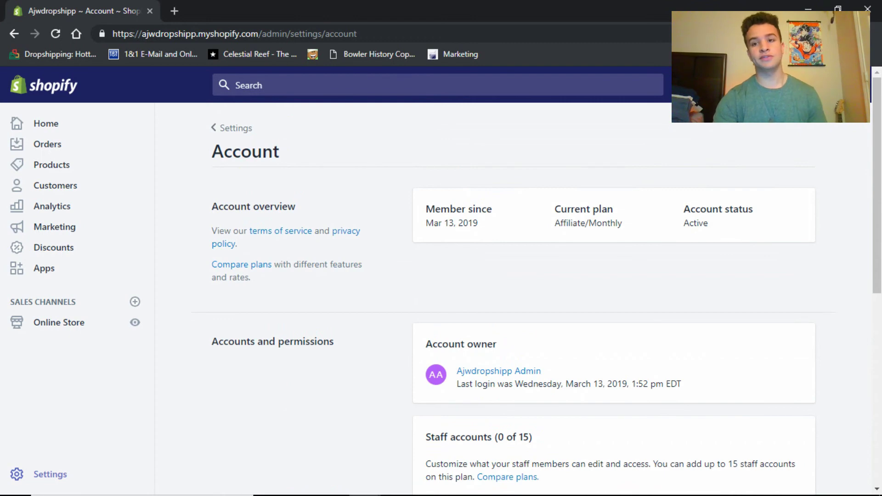
pyautogui.click(808, 9)
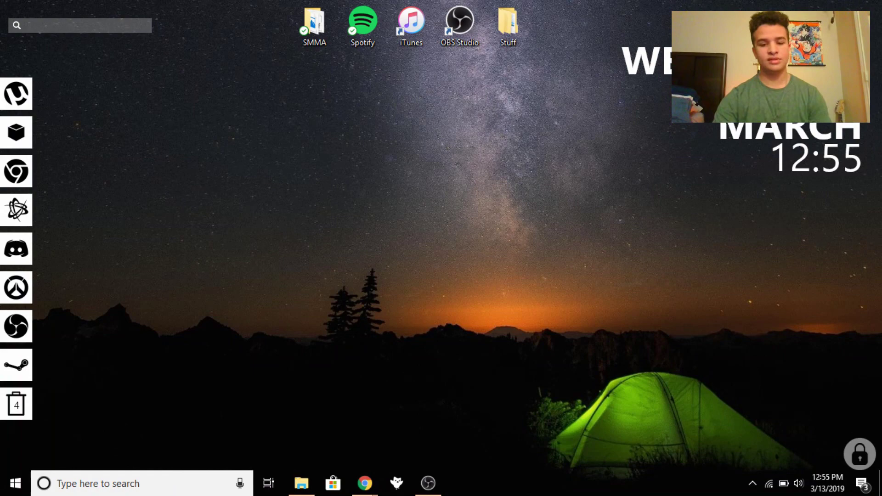
pyautogui.click(428, 484)
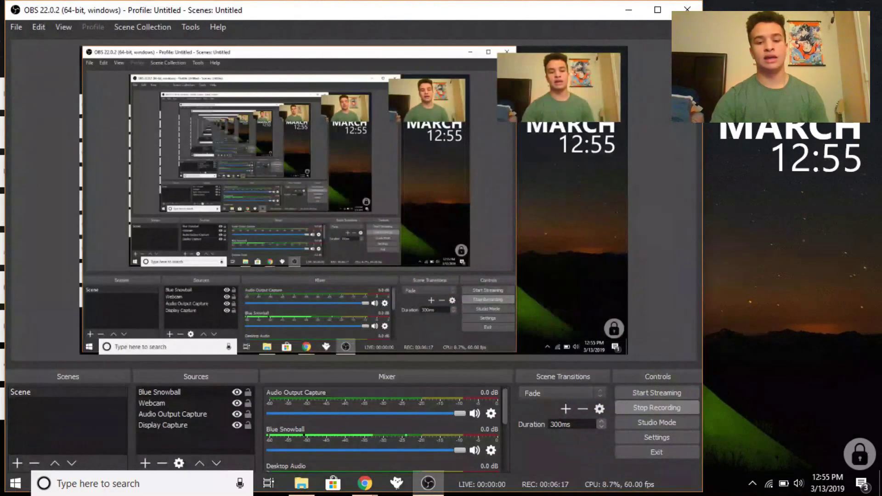